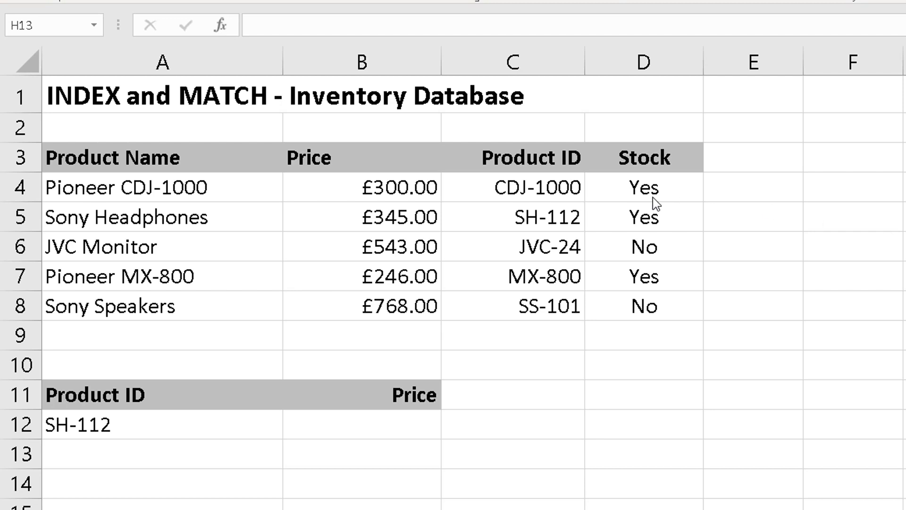
pyautogui.moveTo(532, 158)
pyautogui.mouseDown()
pyautogui.moveTo(526, 151)
pyautogui.moveTo(534, 304)
pyautogui.mouseUp()
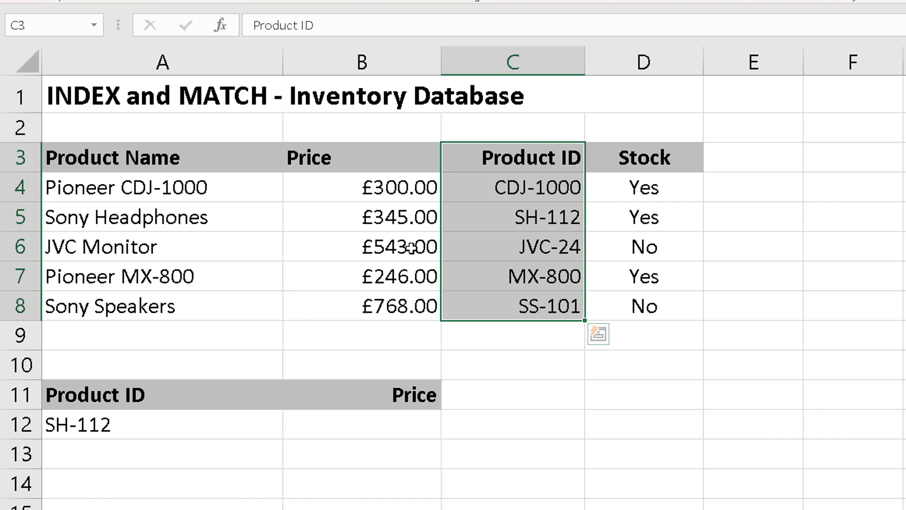
pyautogui.click(412, 247)
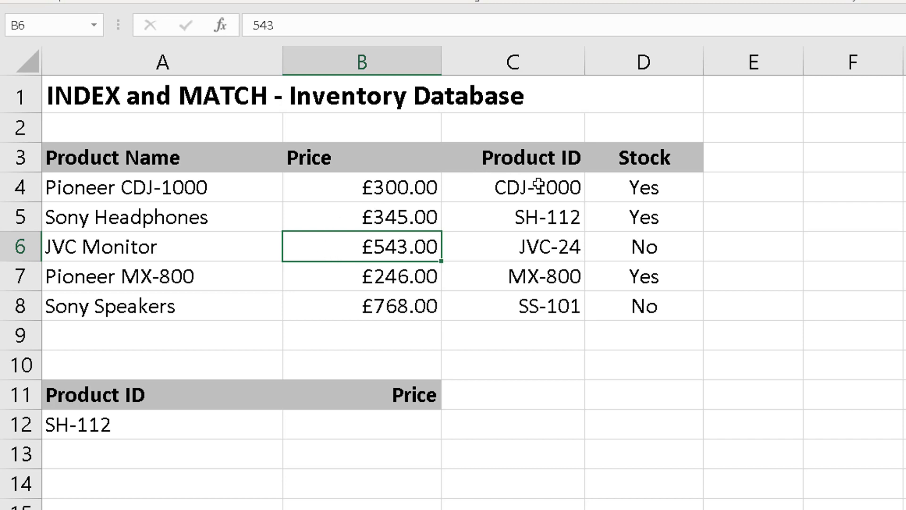
pyautogui.click(555, 282)
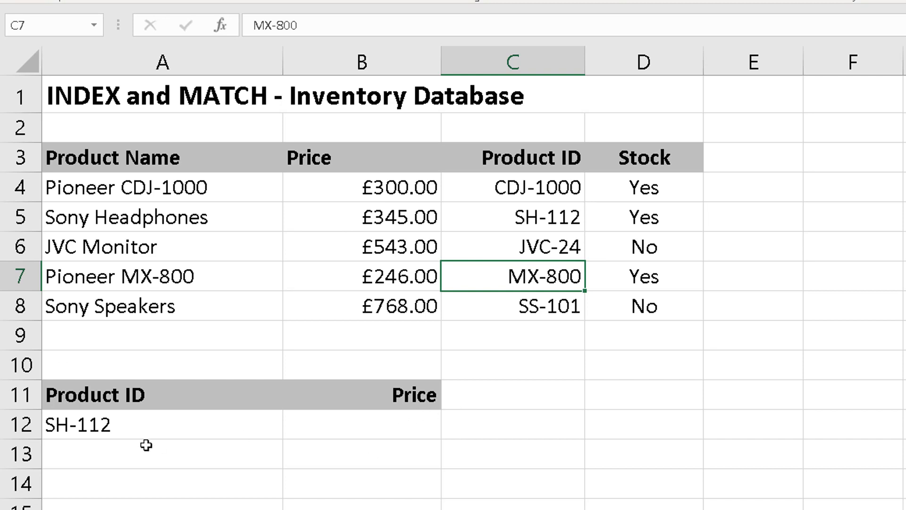
# Step: Choose SH-112 as the lookup product ID in cell A12
pyautogui.click(132, 426)
pyautogui.click(292, 429)
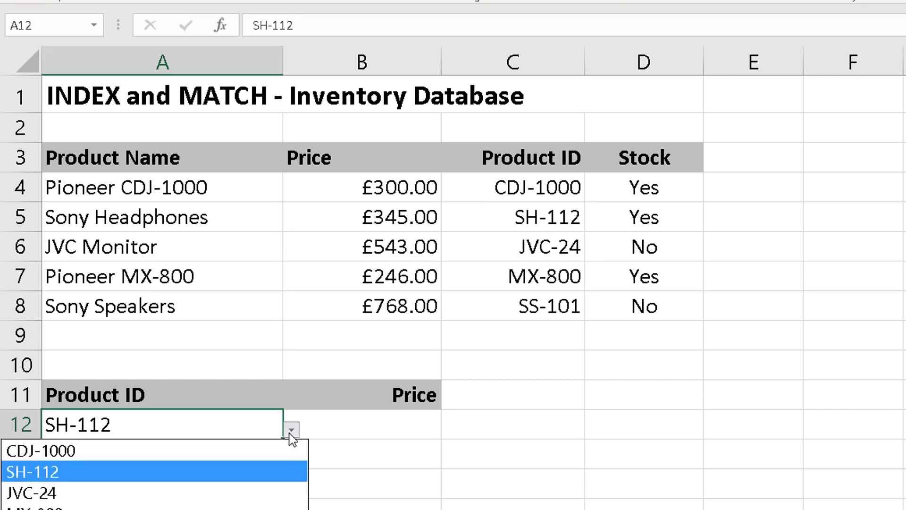
pyautogui.click(139, 473)
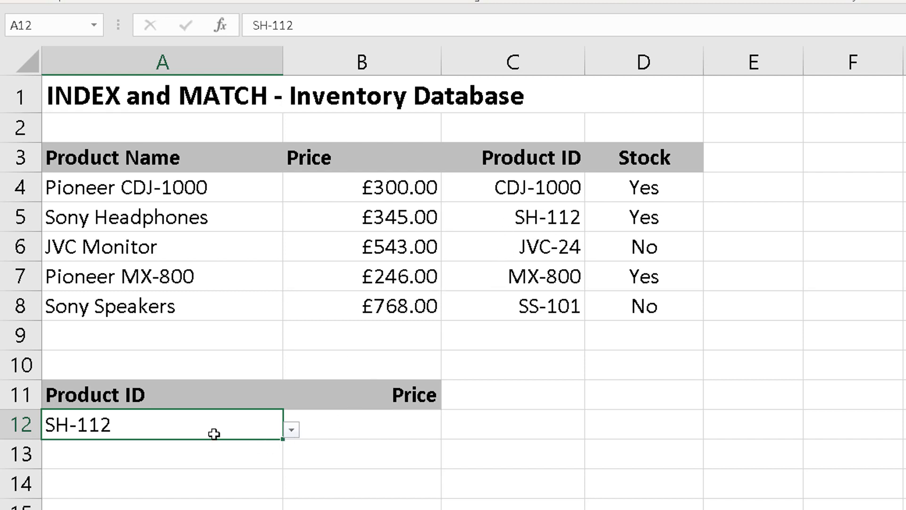
pyautogui.click(394, 422)
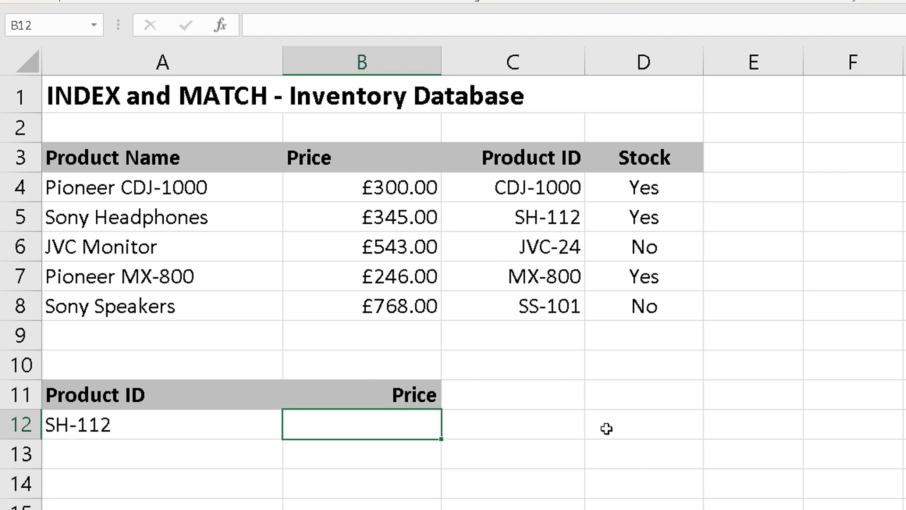
# Step: Enter =INDEX(A4:A8,2) in cell D11 to return the second product name
pyautogui.click(616, 395)
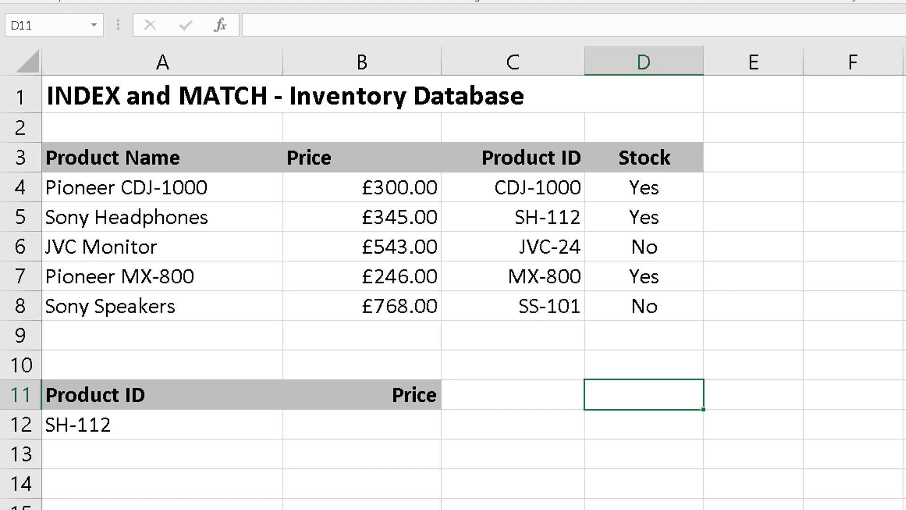
pyautogui.write('=i')
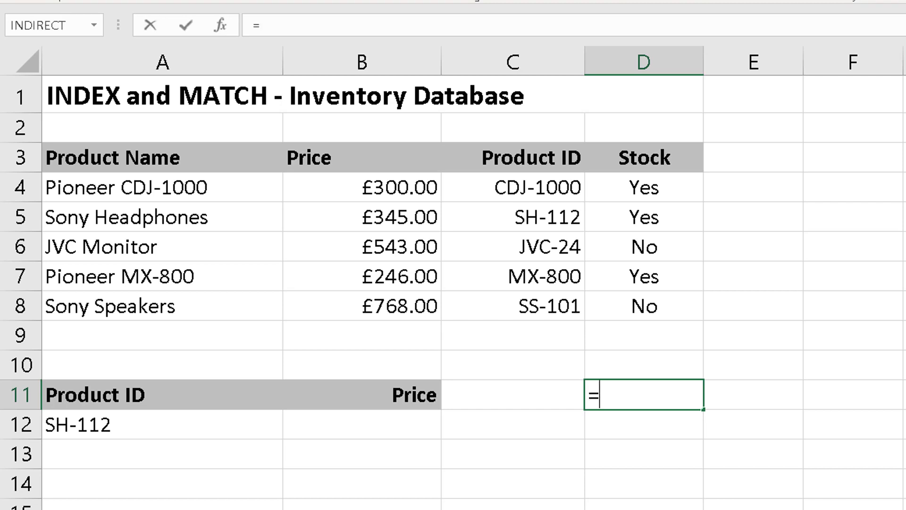
pyautogui.write('ndex')
pyautogui.press('Tab')
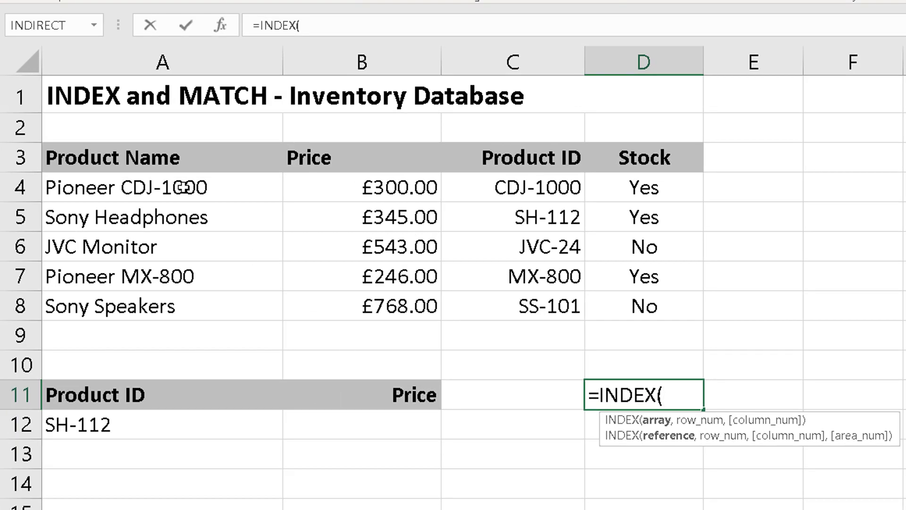
pyautogui.moveTo(183, 187); pyautogui.dragTo(168, 299)
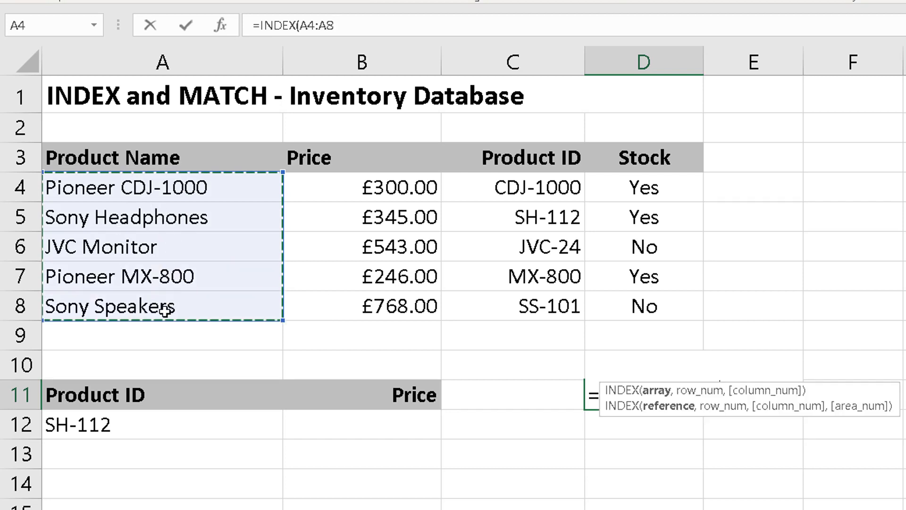
pyautogui.write(',')
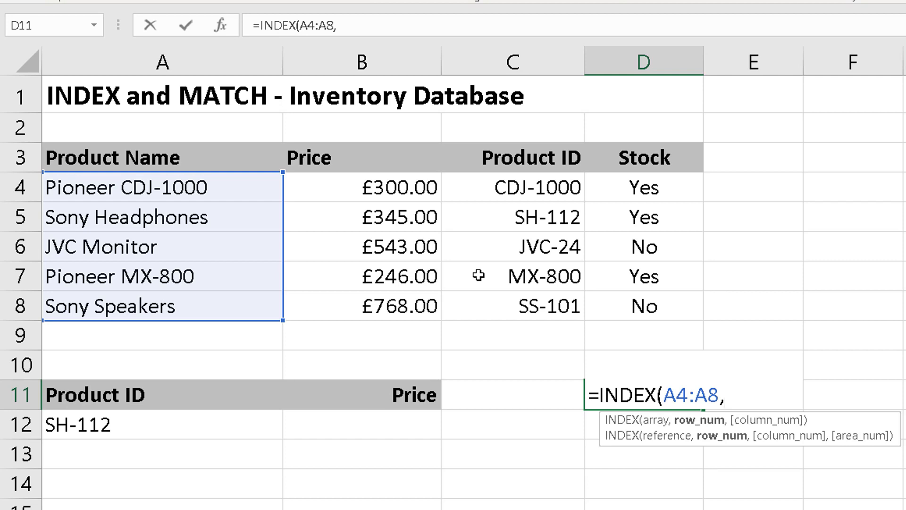
pyautogui.write('2)')
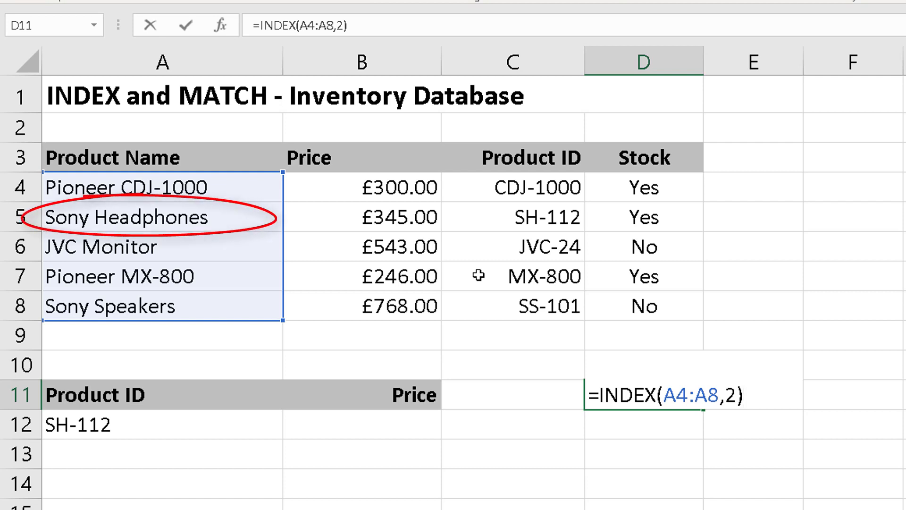
pyautogui.press('Return')
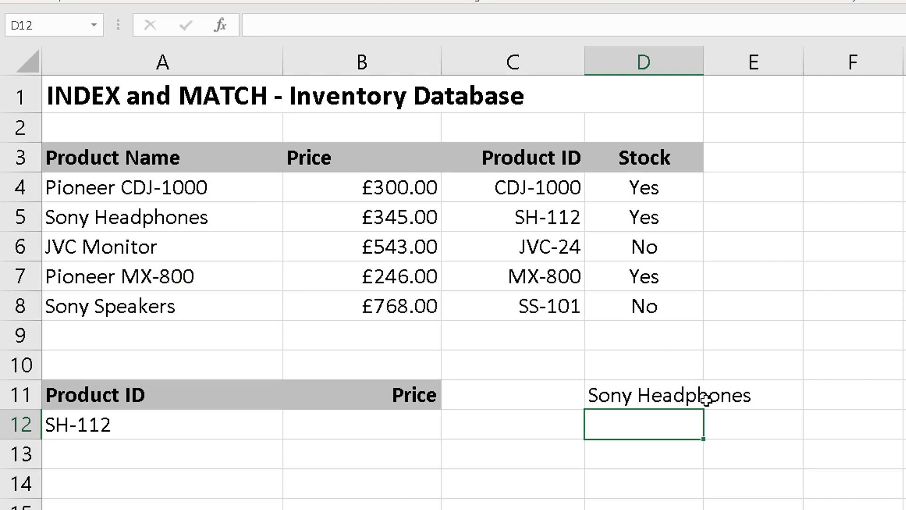
pyautogui.click(686, 397)
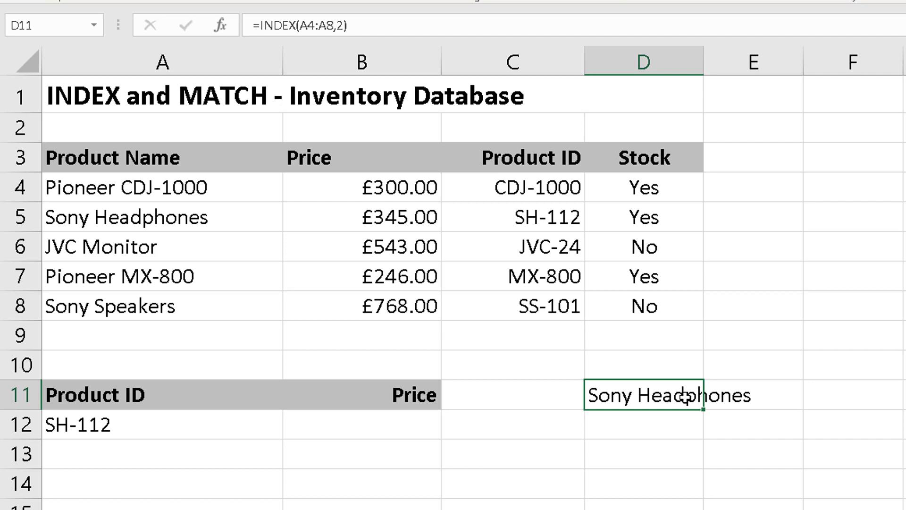
# Step: Enter =MATCH(D11,A4:A8,0) in cell D13 to find the exact position of D11's product in the name list
pyautogui.click(669, 452)
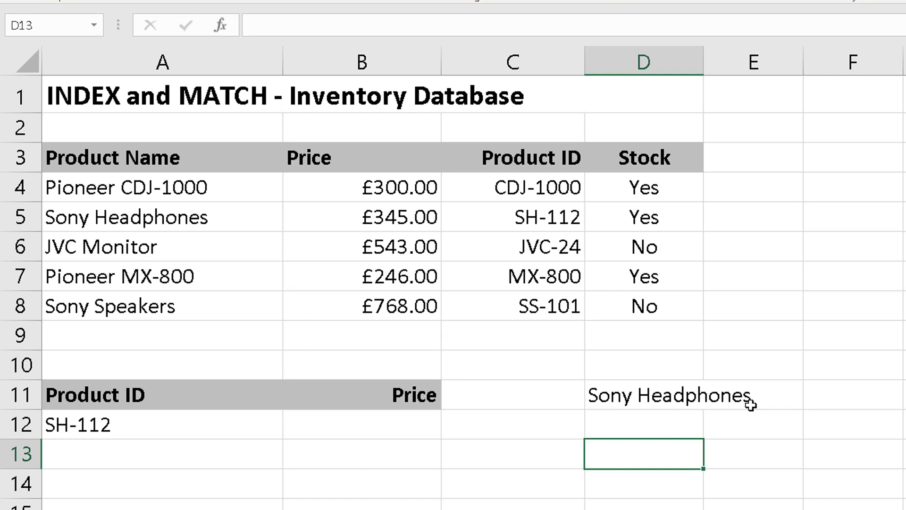
pyautogui.write('=')
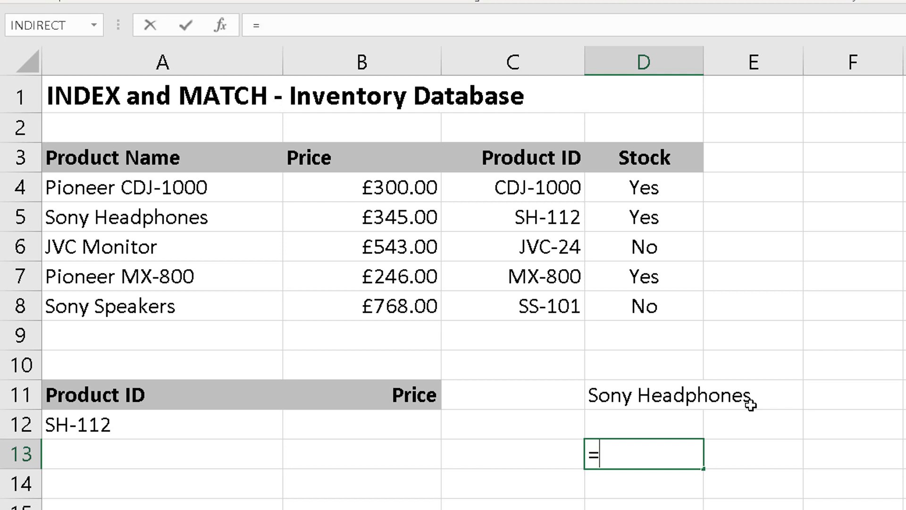
pyautogui.write('match')
pyautogui.press('Tab')
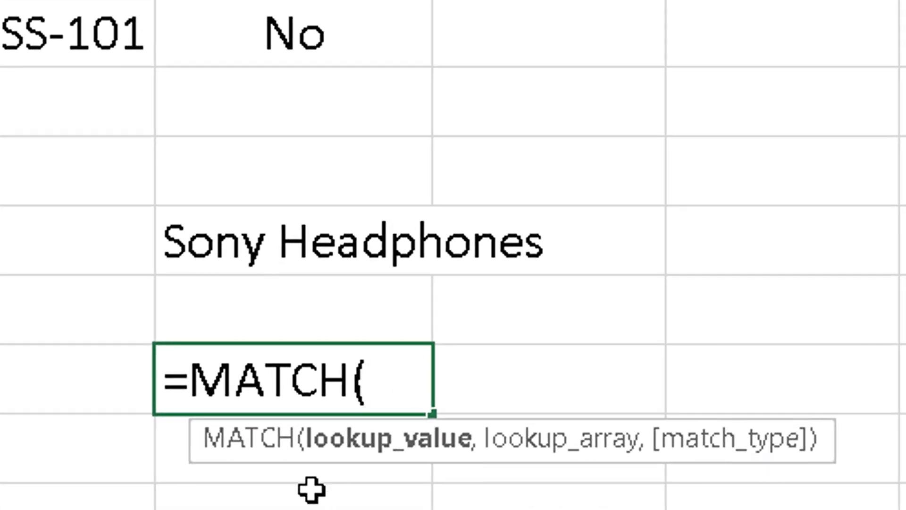
pyautogui.click(338, 238)
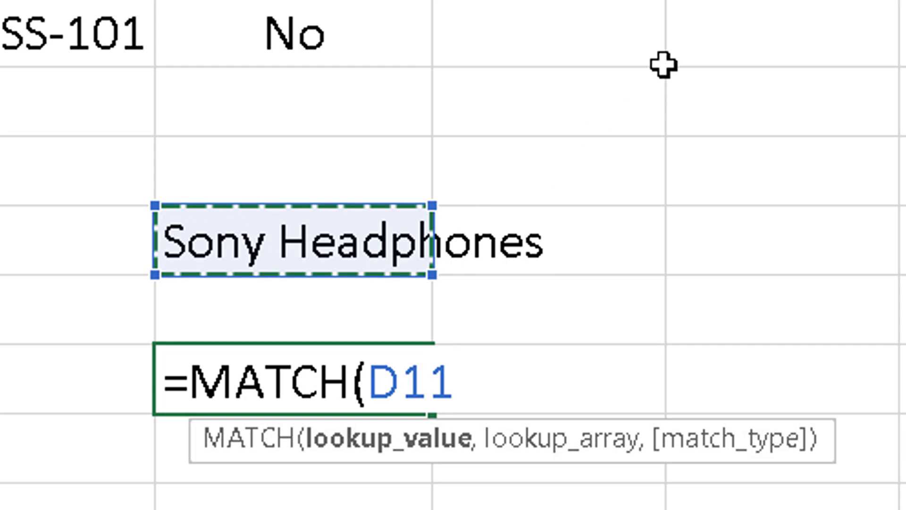
pyautogui.write(',')
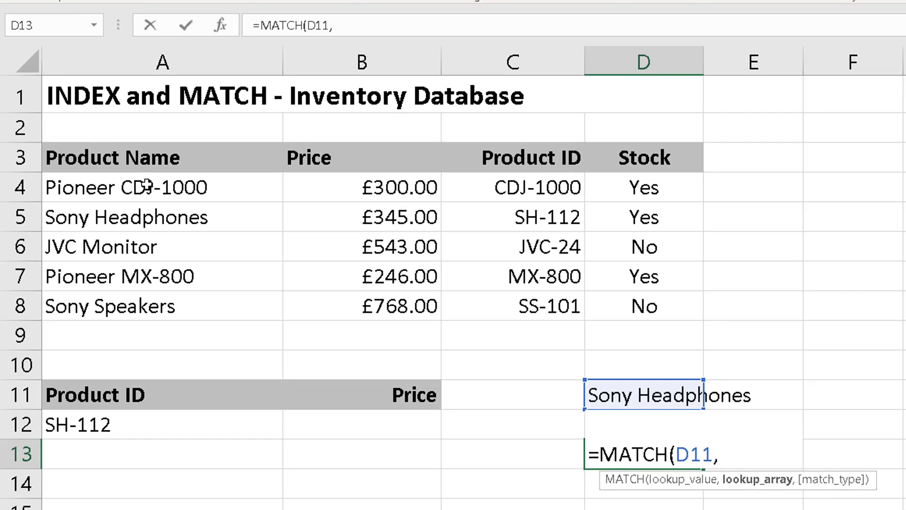
pyautogui.moveTo(146, 189); pyautogui.dragTo(146, 308)
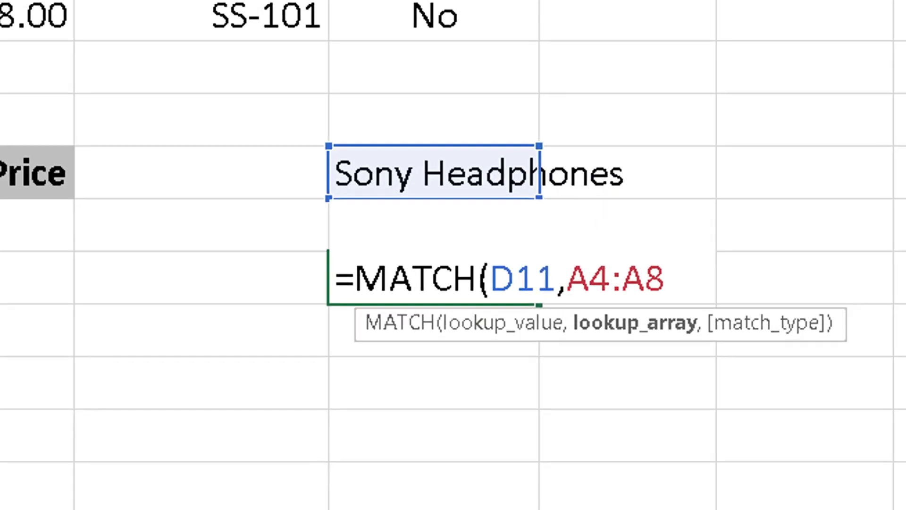
pyautogui.write(',')
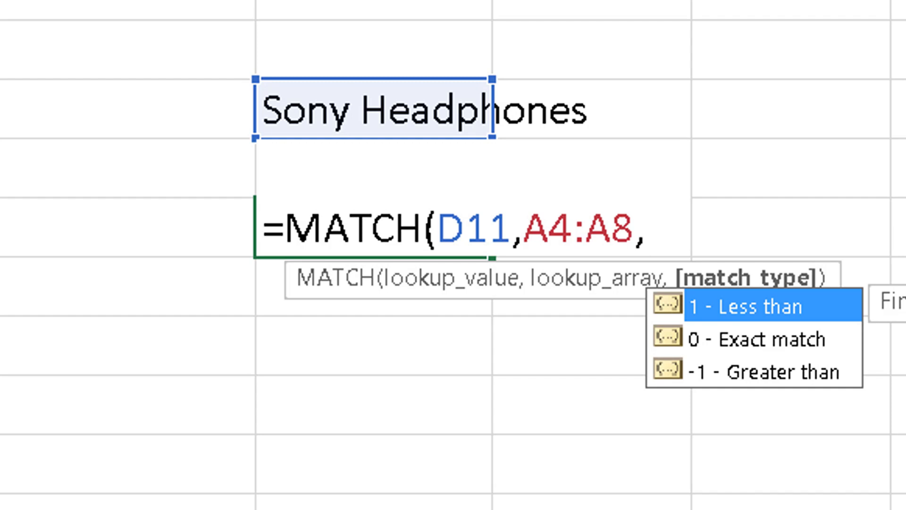
pyautogui.write('0')
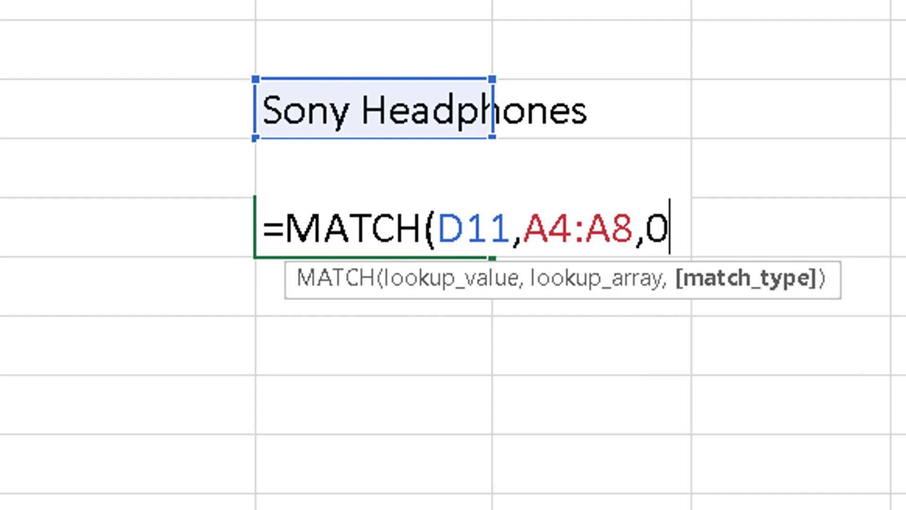
pyautogui.write(')')
pyautogui.hotkey('ctrl', 'Return')
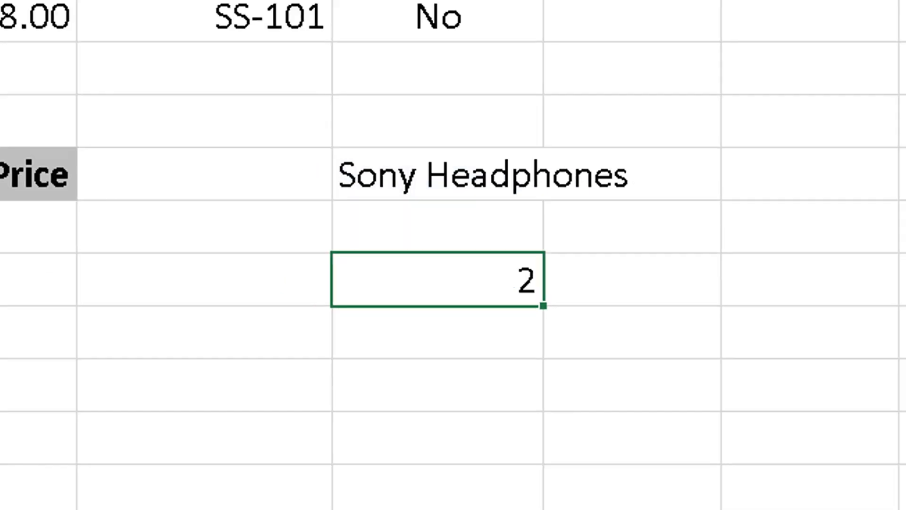
pyautogui.press('Down')
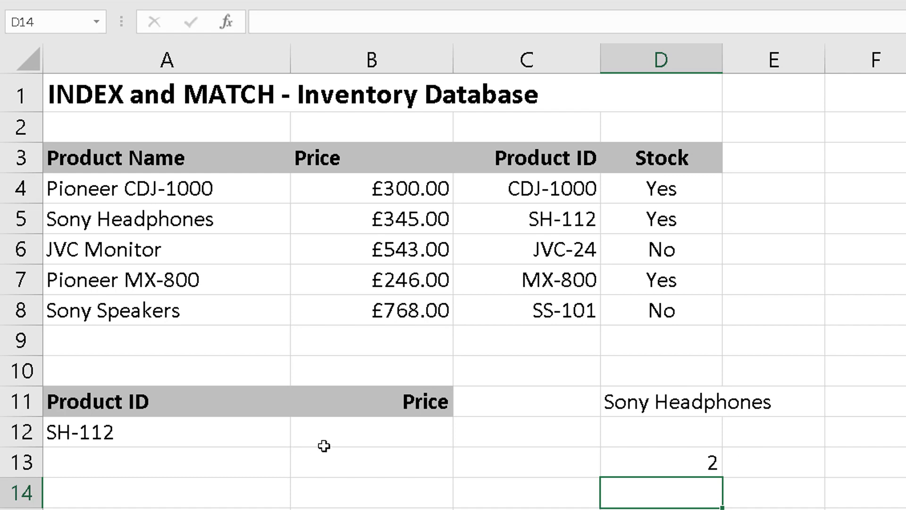
# Step: Start an INDEX formula in the Price lookup cell B12 with the price range B4:B8 as its array
pyautogui.click(354, 441)
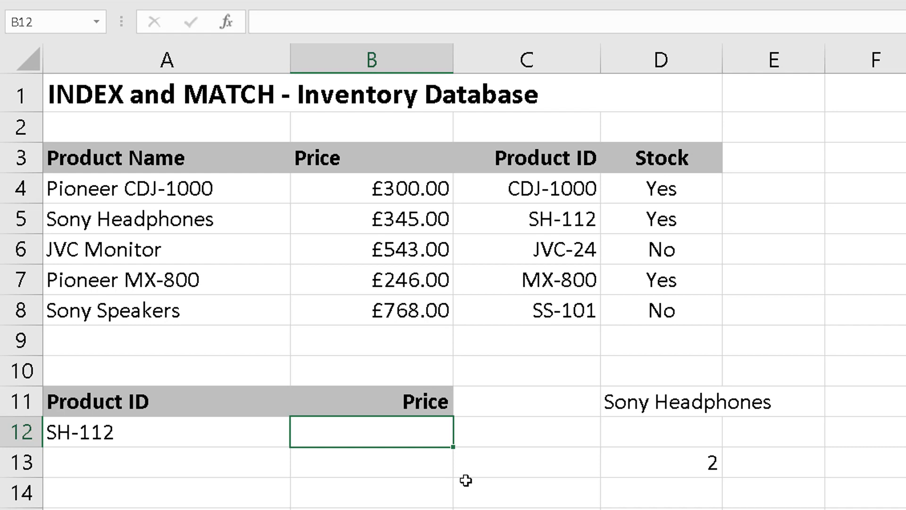
pyautogui.write('=')
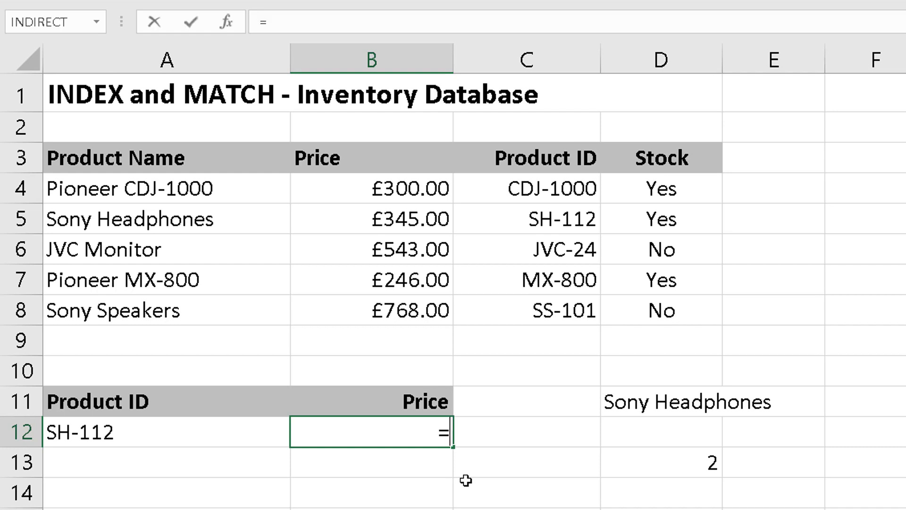
pyautogui.write('index')
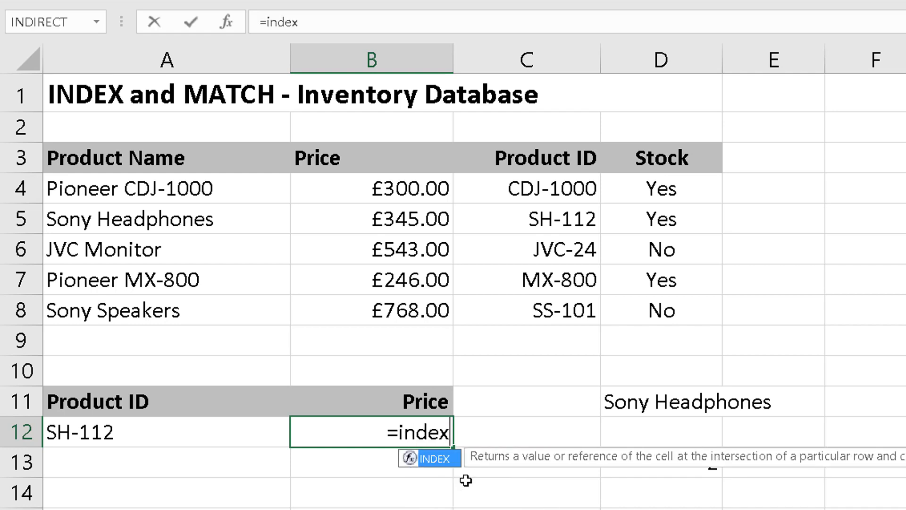
pyautogui.press('Tab')
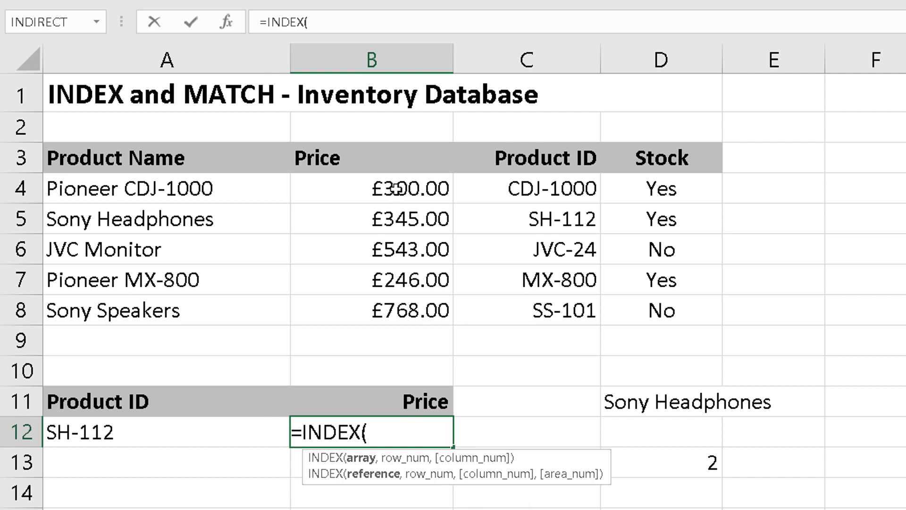
pyautogui.moveTo(392, 185); pyautogui.dragTo(385, 308)
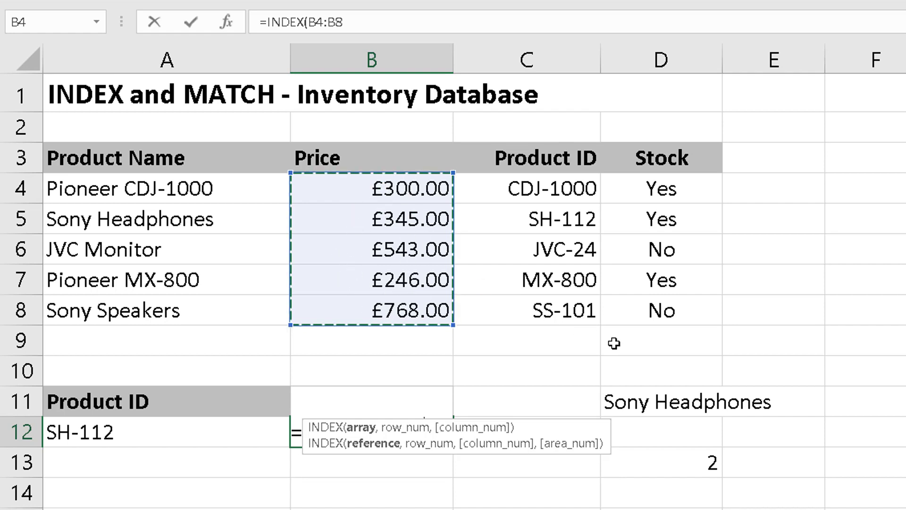
pyautogui.write(',')
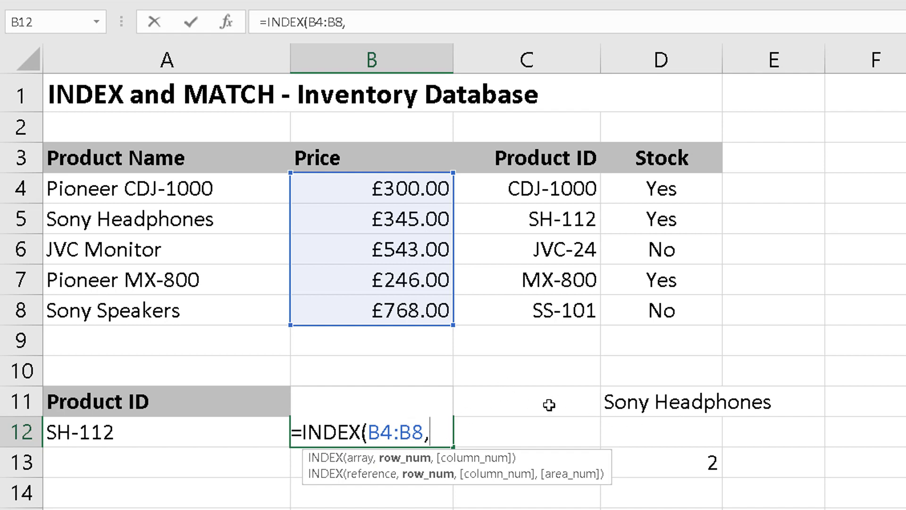
# Step: Nest a MATCH function as the row number of the INDEX formula in B12, with A12 as its lookup value
pyautogui.write('3')
pyautogui.press('BackSpace')
pyautogui.write('match')
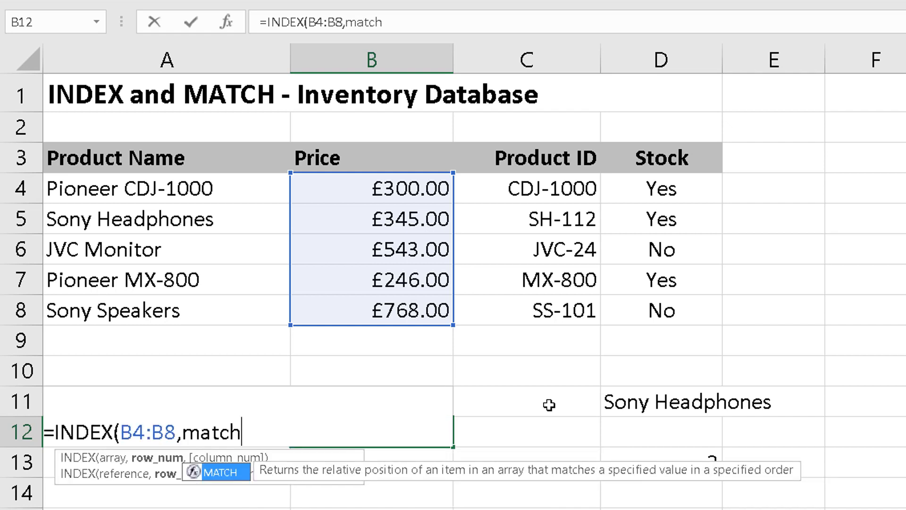
pyautogui.press('Tab')
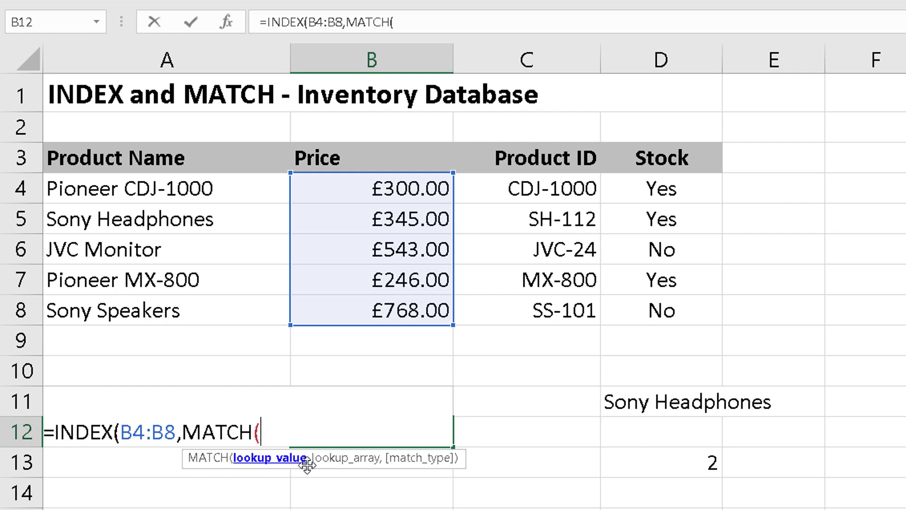
pyautogui.write('A12')
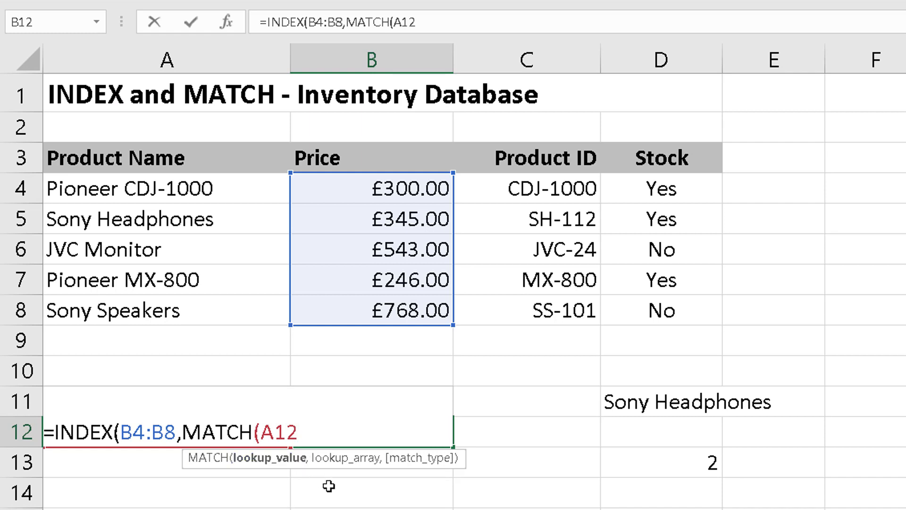
pyautogui.write(',')
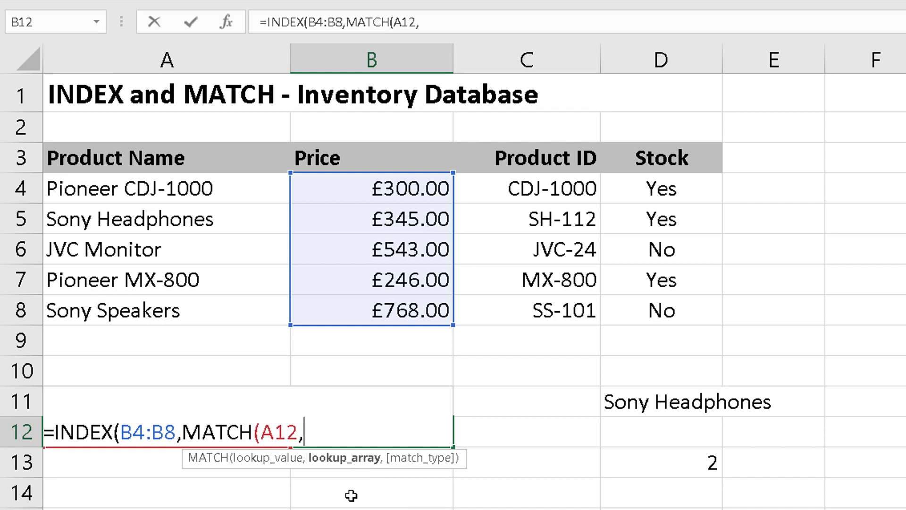
# Step: Complete the B12 formula with C4:C8 as the lookup array and exact match 0, giving =INDEX(B4:B8,MATCH(A12,C4:C8,0))
pyautogui.click(557, 188)
pyautogui.moveTo(556, 199); pyautogui.dragTo(550, 309)
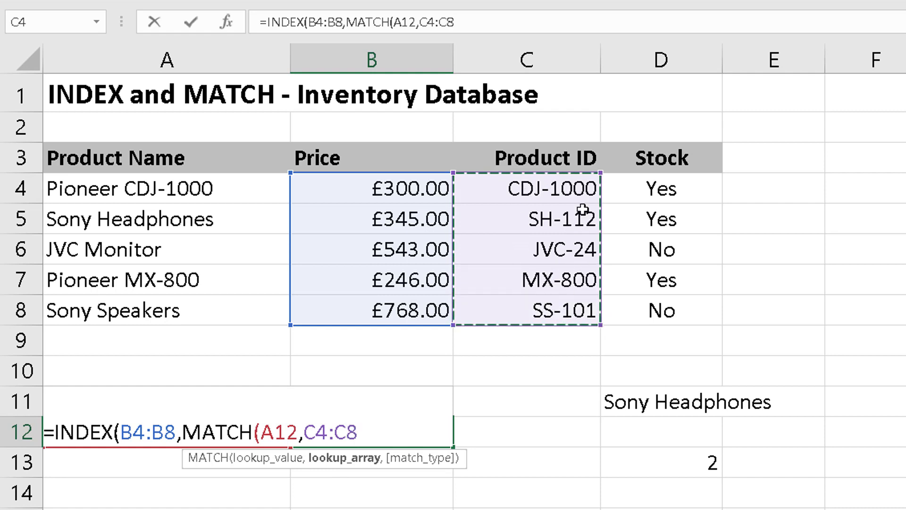
pyautogui.write(',')
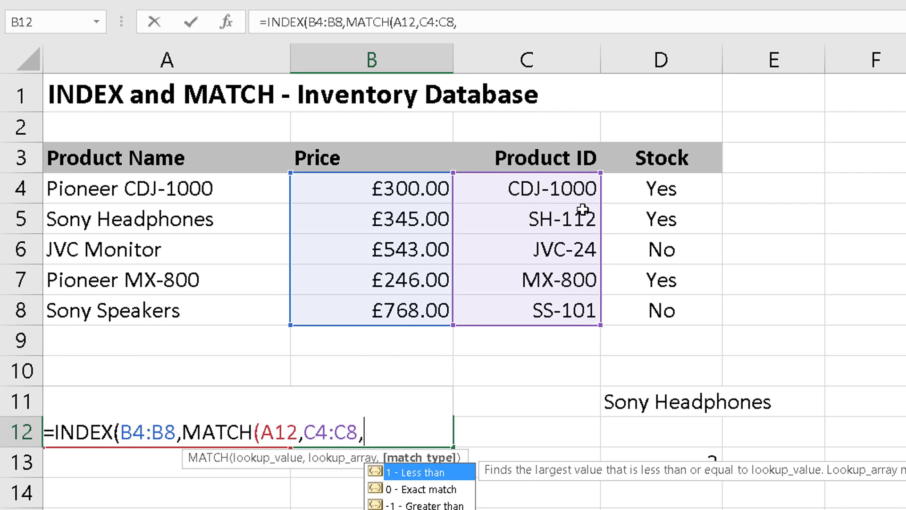
pyautogui.write('0)')
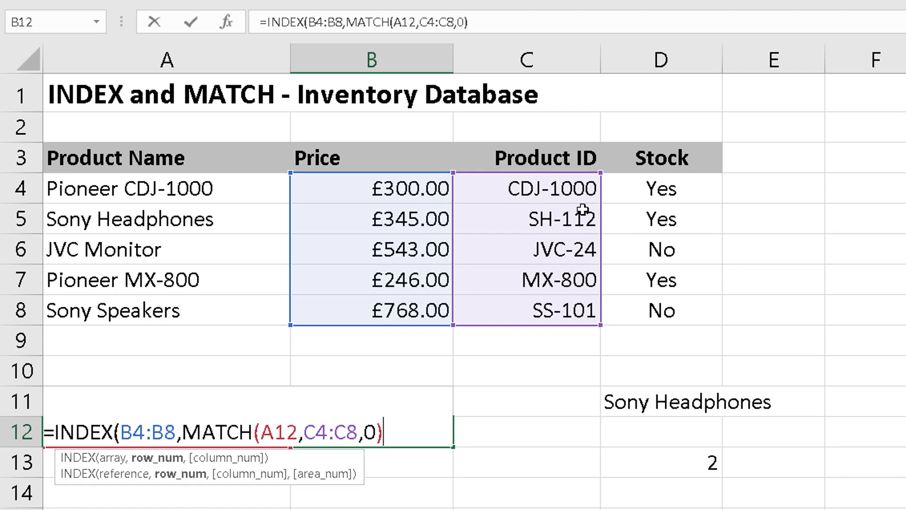
pyautogui.write(')')
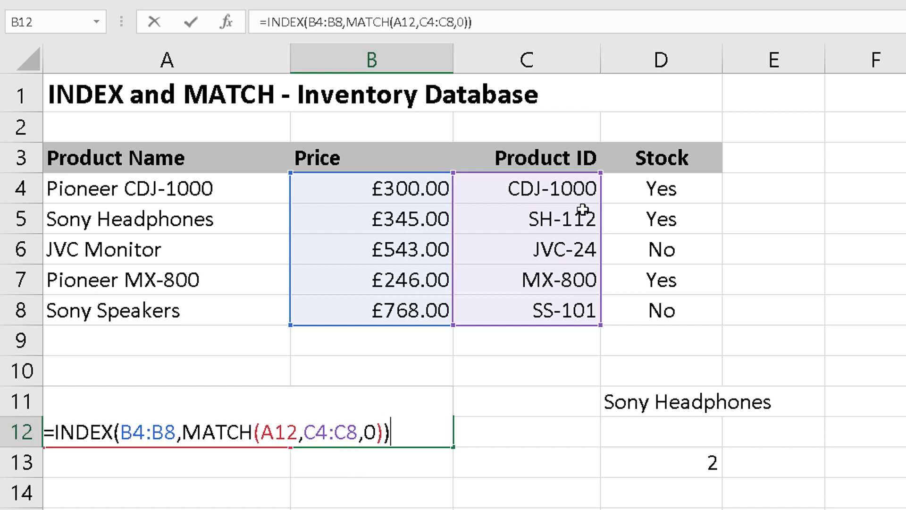
pyautogui.press('Return')
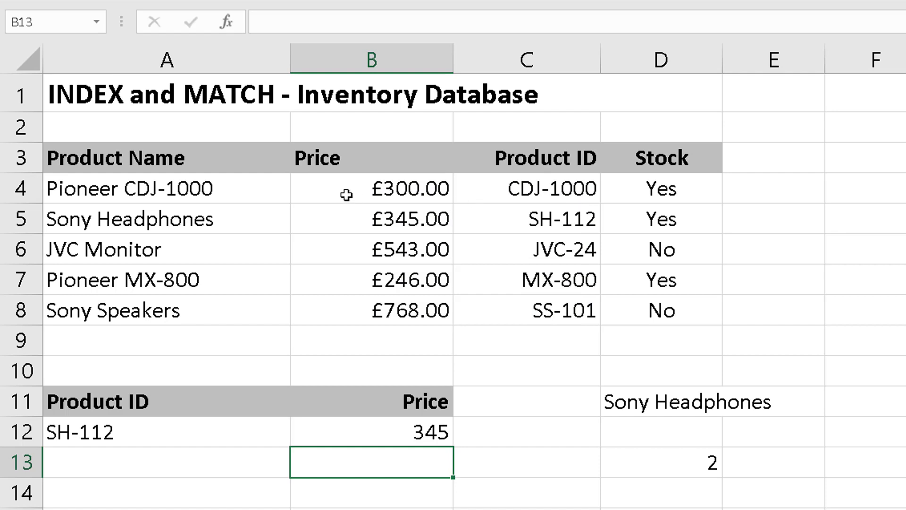
# Step: Choose MX-800 as the lookup product ID in cell A12 to test the price formula
pyautogui.click(204, 434)
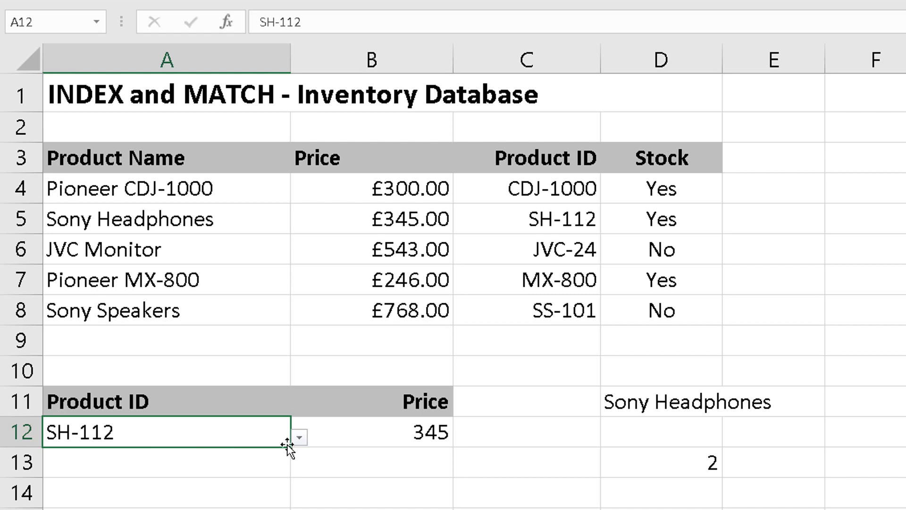
pyautogui.click(300, 438)
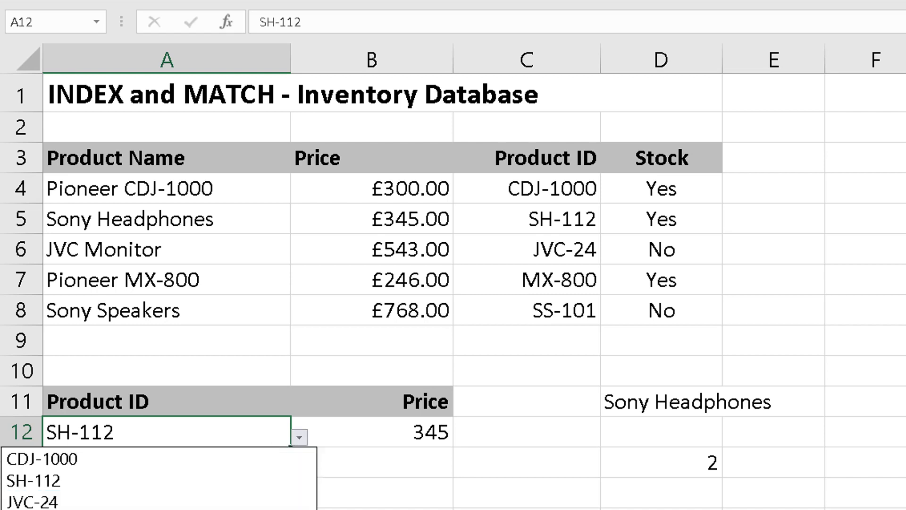
pyautogui.click(283, 509)
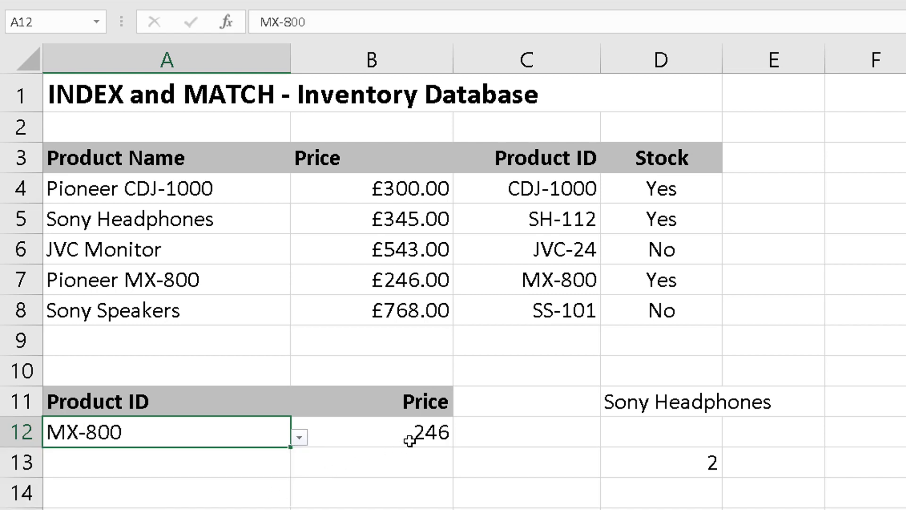